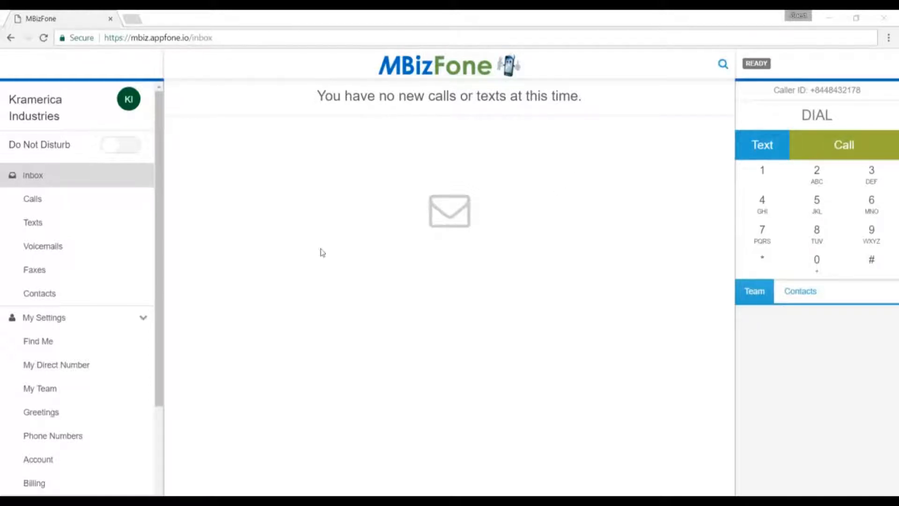
# - Open the Find Me settings page under My Settings in the sidebar
pyautogui.moveTo(162, 303); pyautogui.dragTo(162, 361)
pyautogui.click(54, 266)
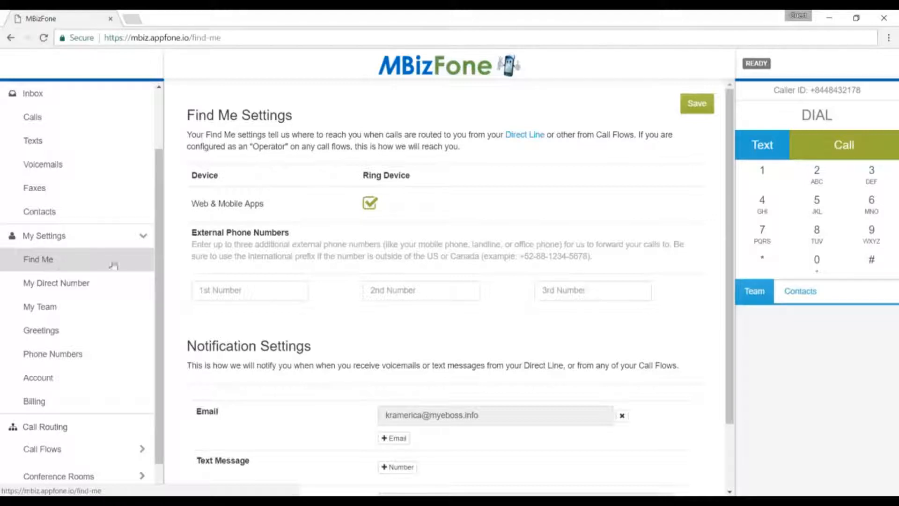
pyautogui.click(369, 202)
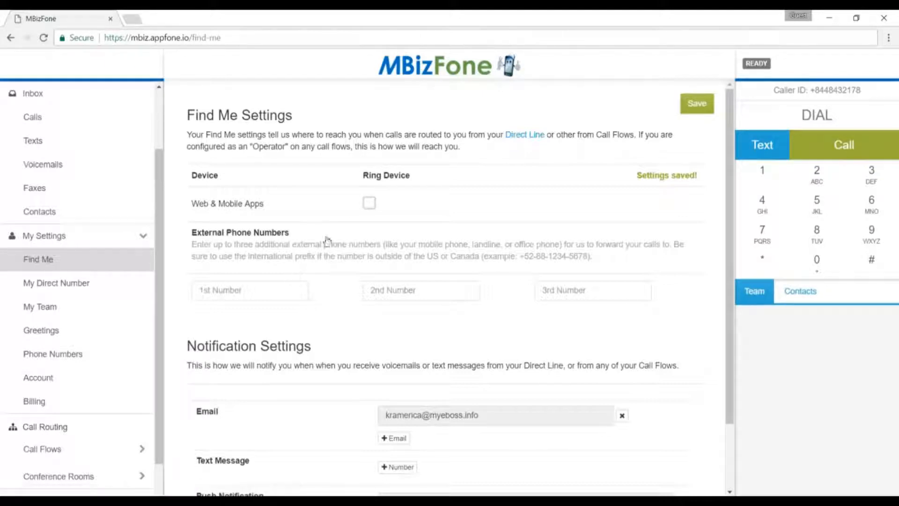
pyautogui.click(369, 204)
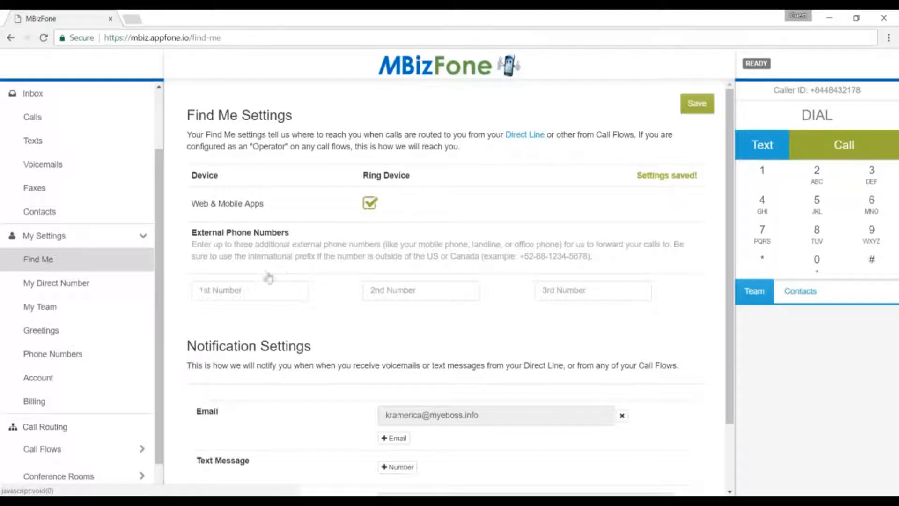
pyautogui.click(239, 297)
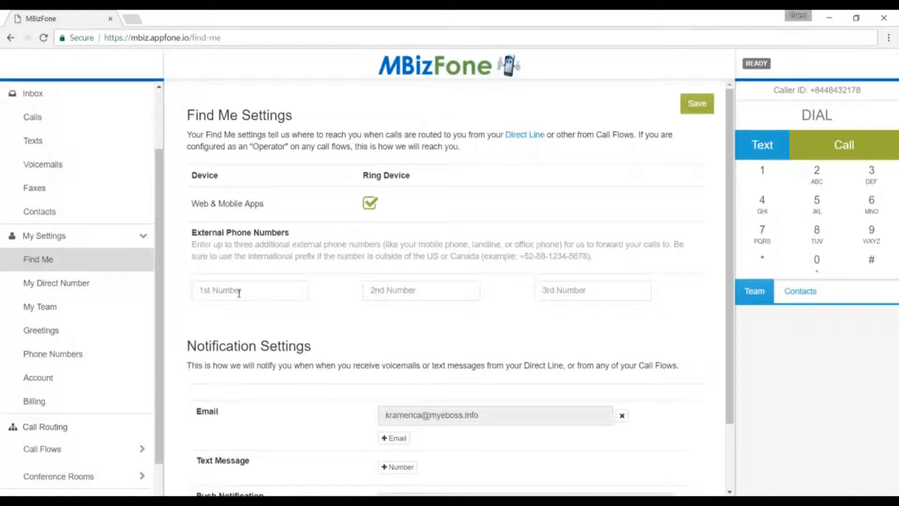
# - Enter the outside phone number as the 1st external forwarding number and save it
pyautogui.press('Tab')
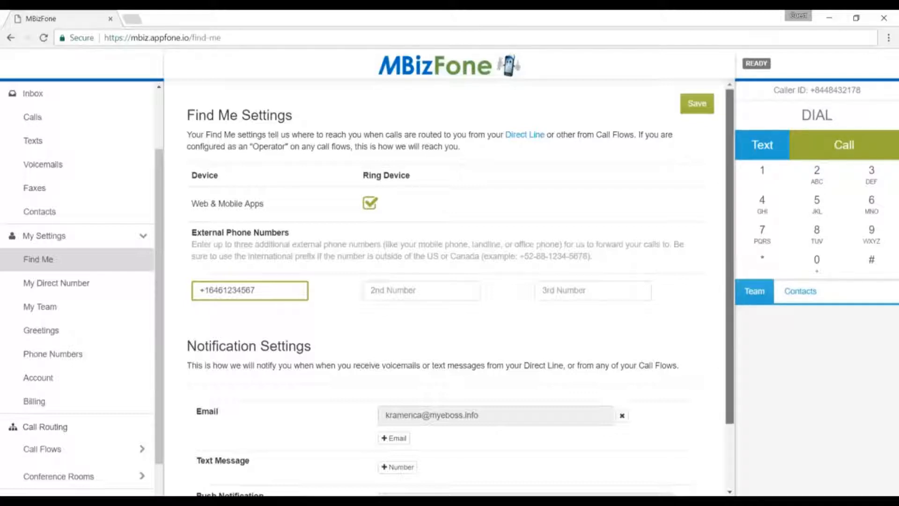
pyautogui.scroll(-2, 450, 290)
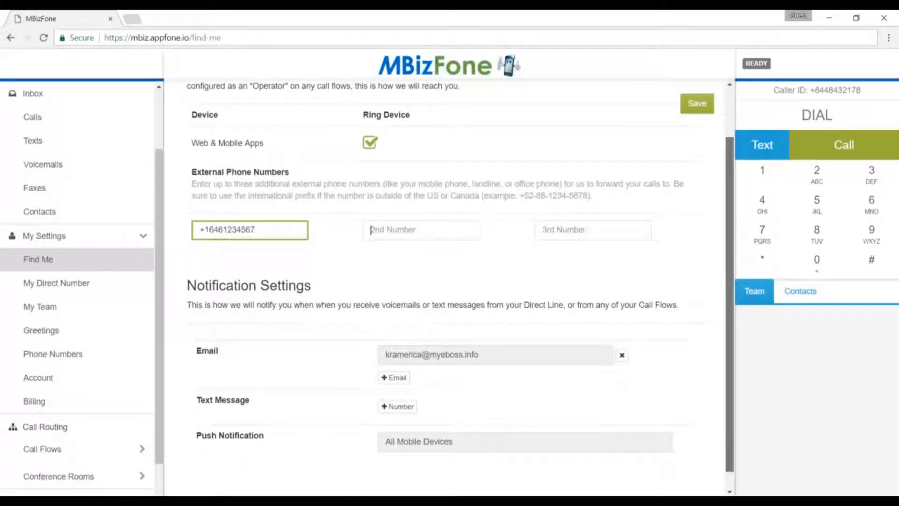
pyautogui.scroll(-1, 450, 281)
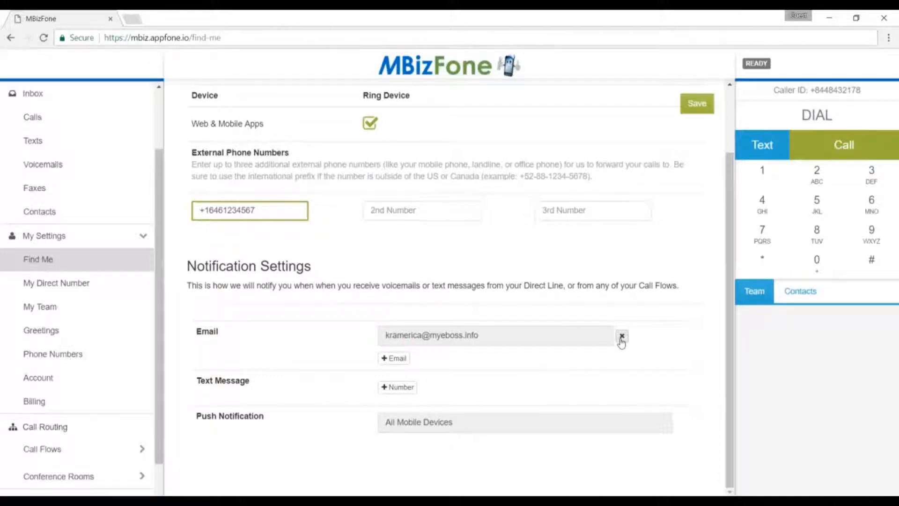
pyautogui.click(622, 336)
pyautogui.click(400, 352)
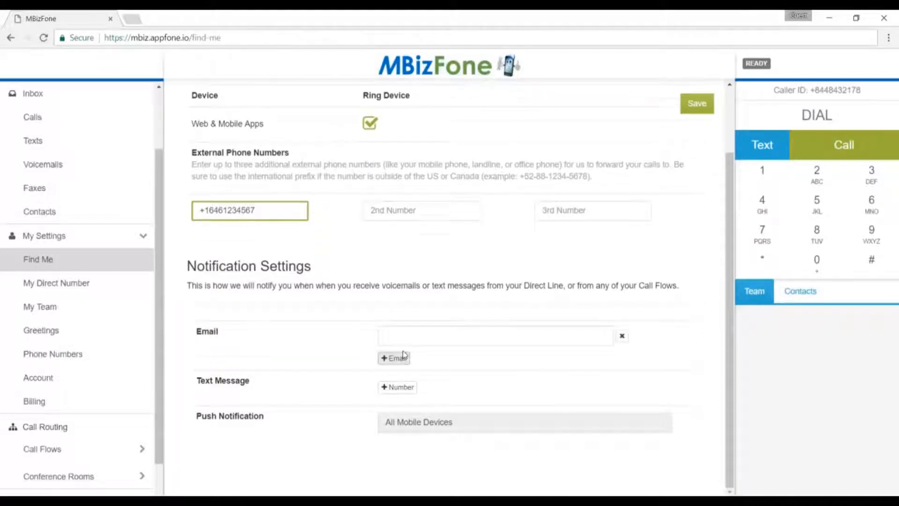
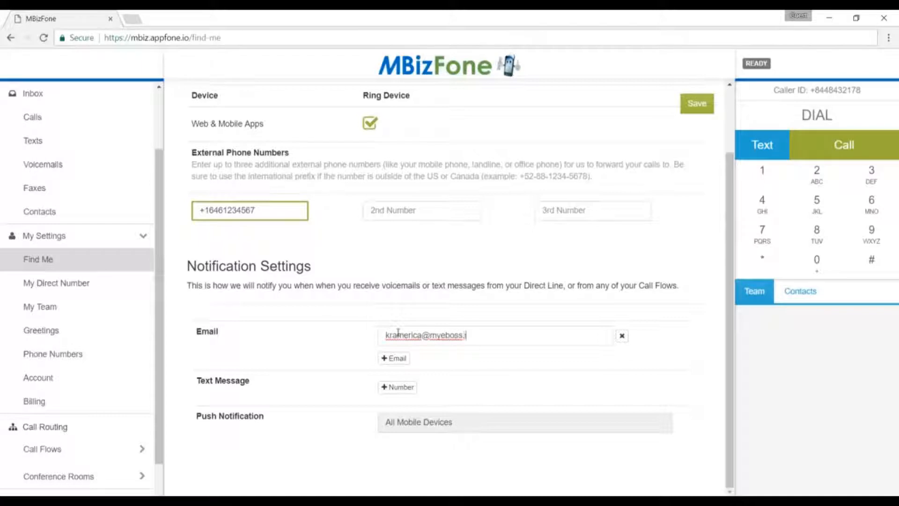
pyautogui.click(389, 358)
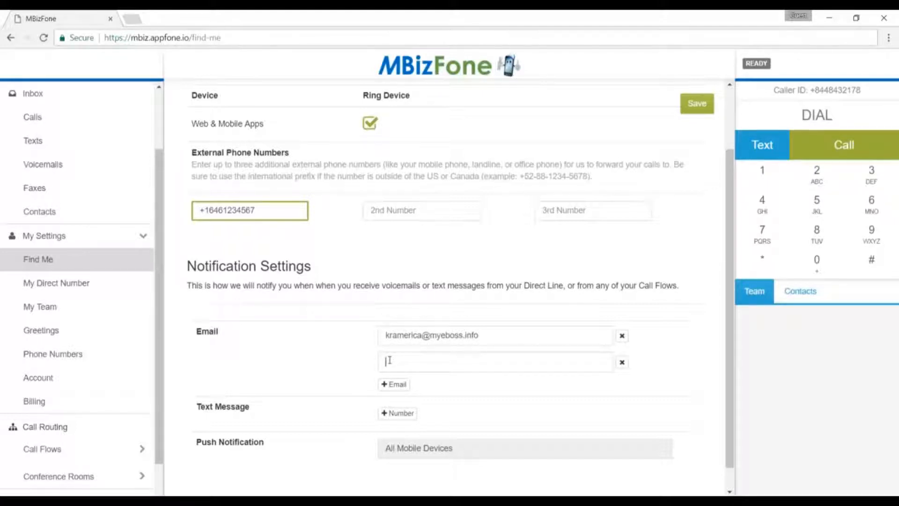
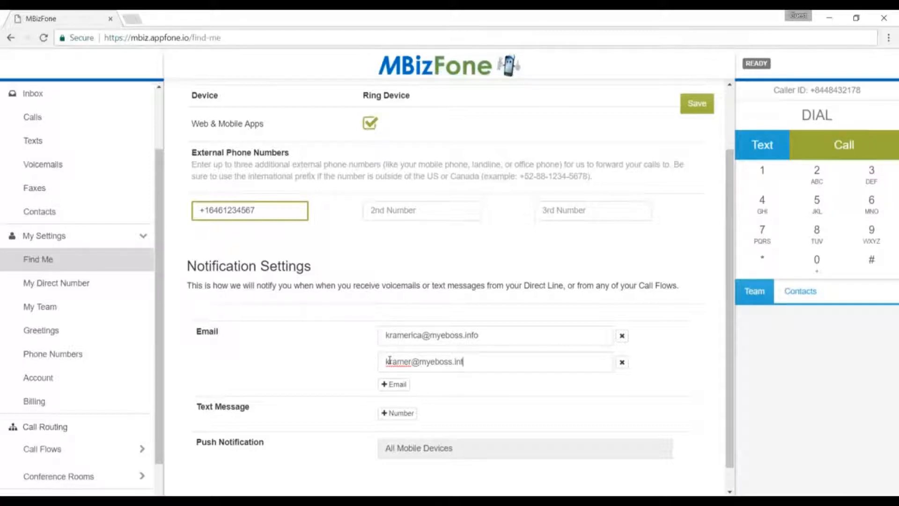
pyautogui.click(394, 383)
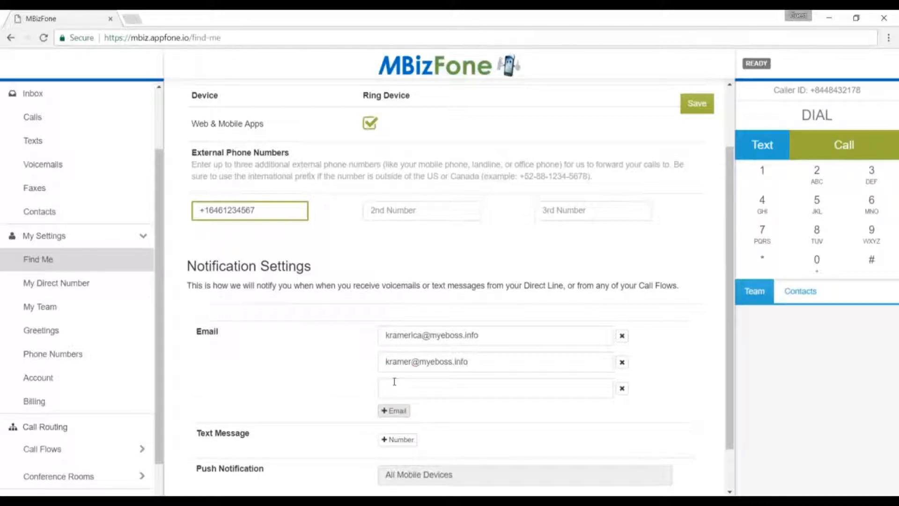
pyautogui.click(394, 382)
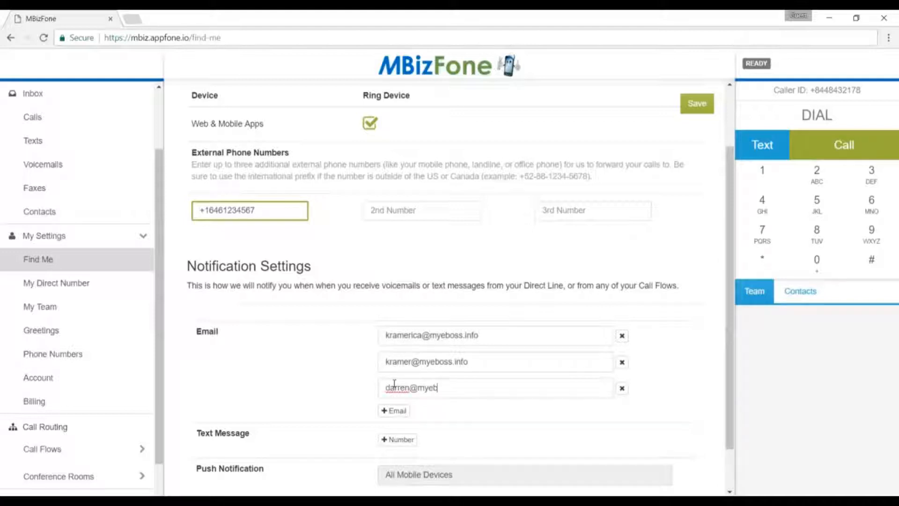
pyautogui.click(364, 392)
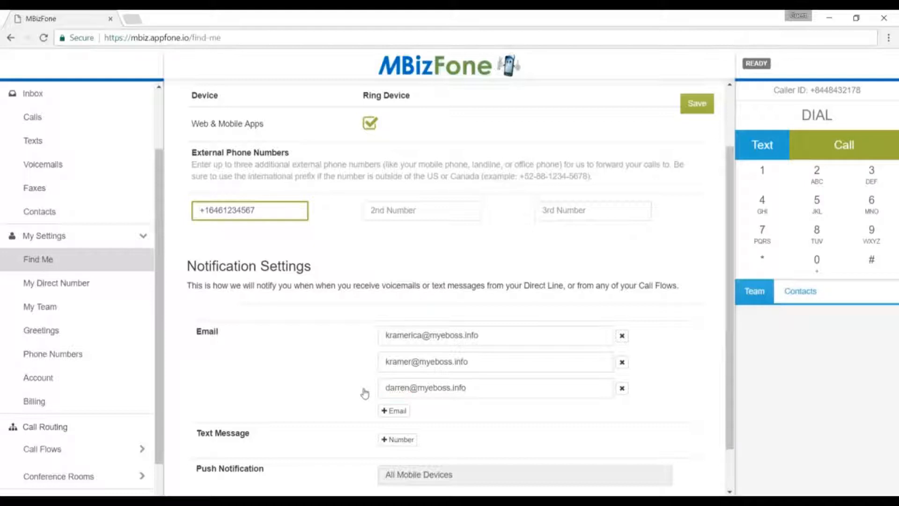
pyautogui.click(622, 362)
pyautogui.click(621, 362)
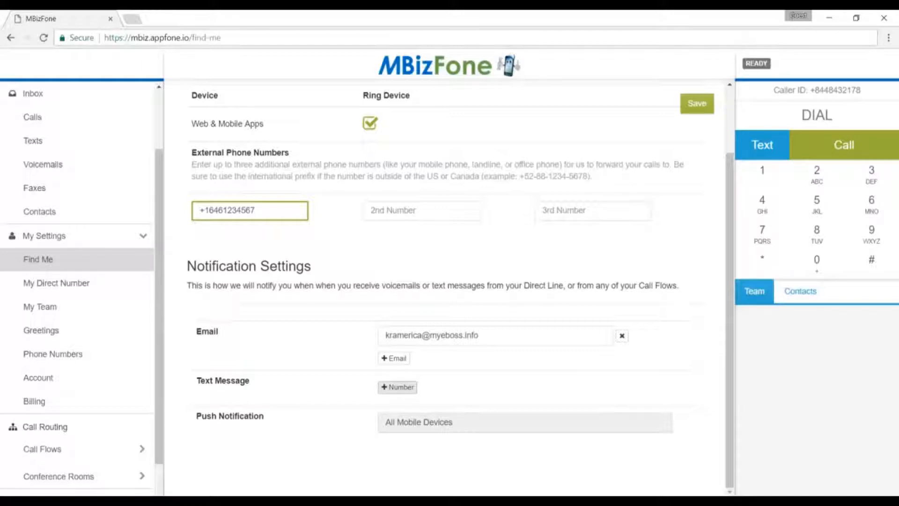
# - Discard an empty text-notification number, save Find Me settings, and go to My Direct Number
pyautogui.click(398, 387)
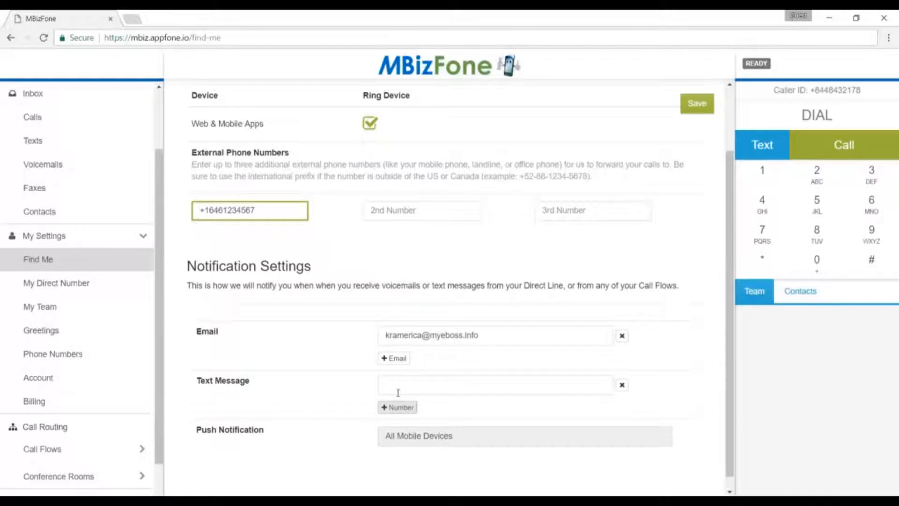
pyautogui.click(622, 384)
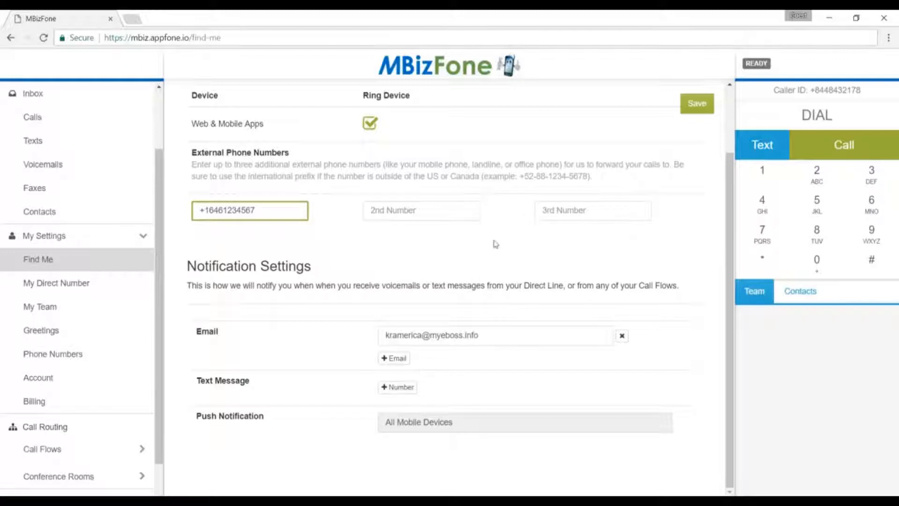
pyautogui.click(697, 105)
pyautogui.click(73, 286)
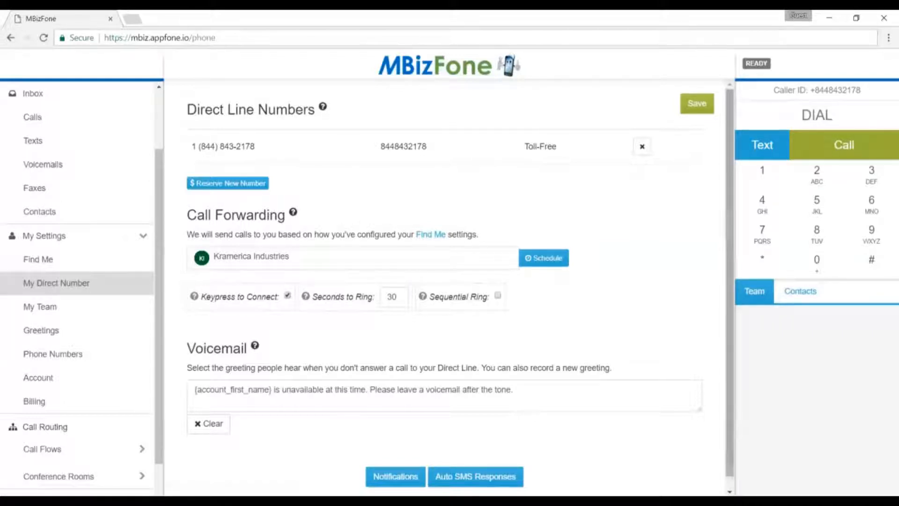
# - Add a new all-week call forwarding schedule and open it for editing
pyautogui.scroll(-1, 449, 281)
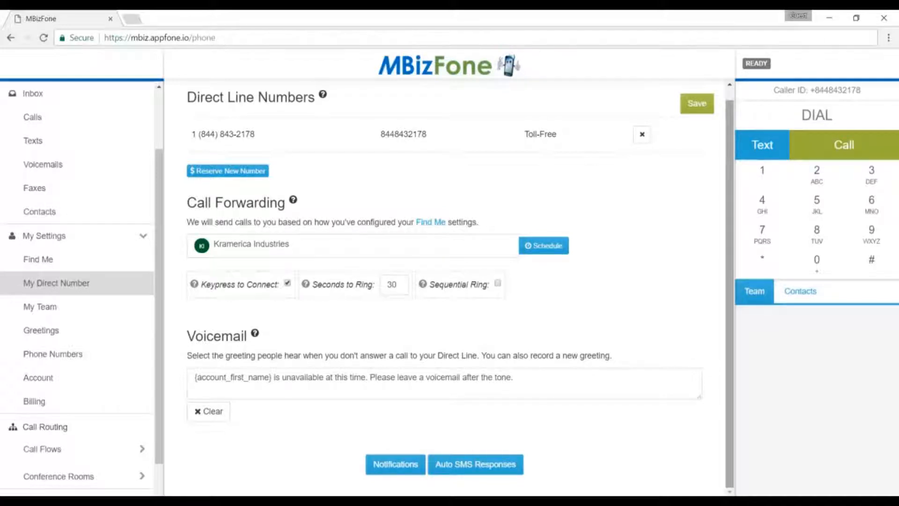
pyautogui.click(553, 252)
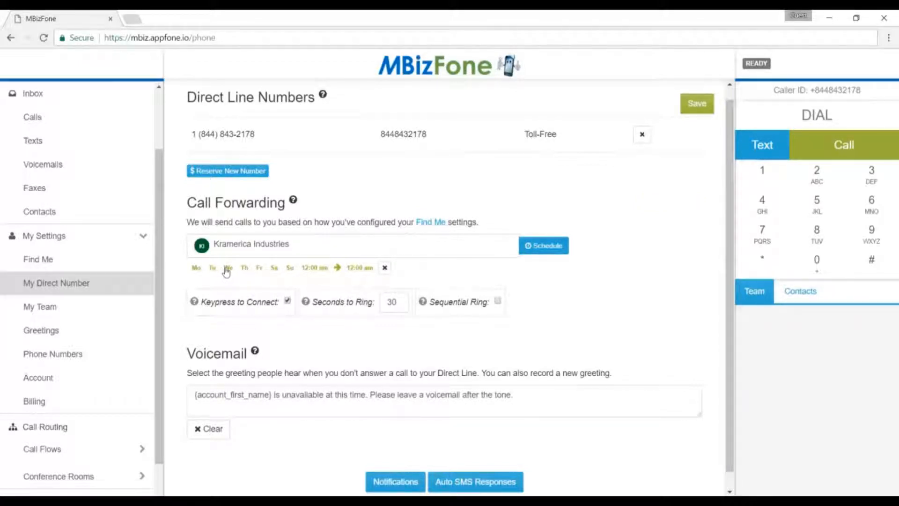
pyautogui.click(273, 274)
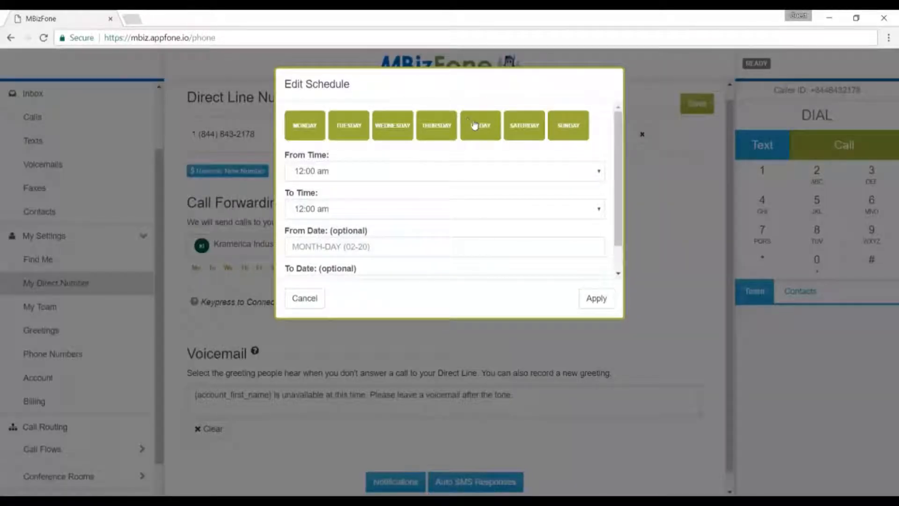
# - Limit the forwarding schedule to Monday–Friday, 8:30 am to 5:30 pm, and apply it
pyautogui.click(515, 125)
pyautogui.click(567, 126)
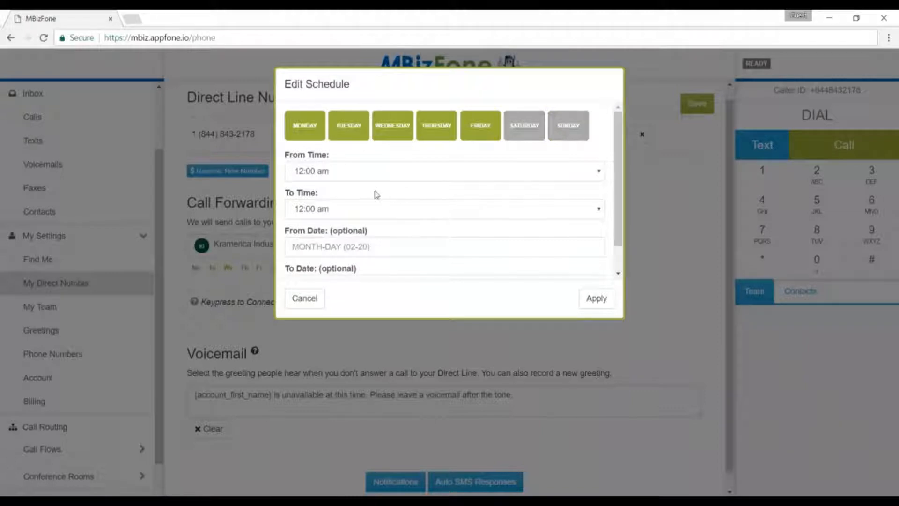
pyautogui.click(359, 179)
pyautogui.moveTo(599, 209); pyautogui.dragTo(595, 277)
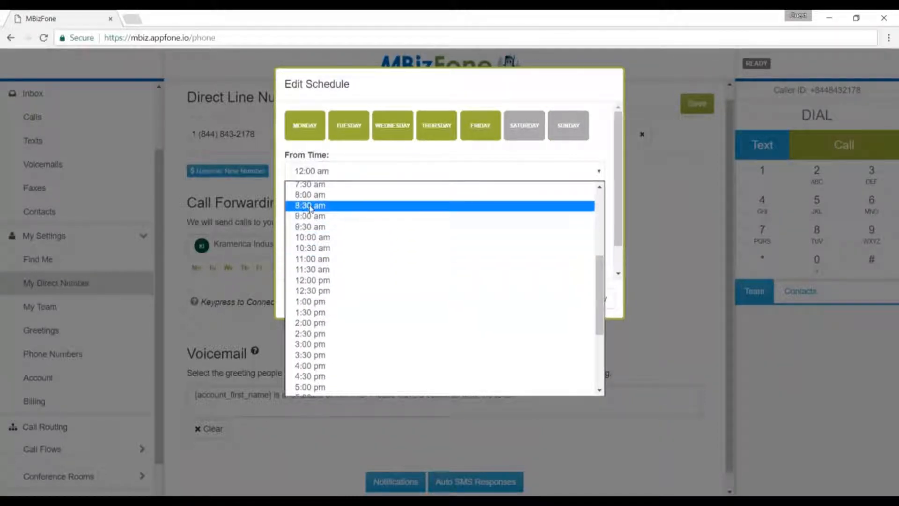
pyautogui.click(365, 204)
pyautogui.click(365, 213)
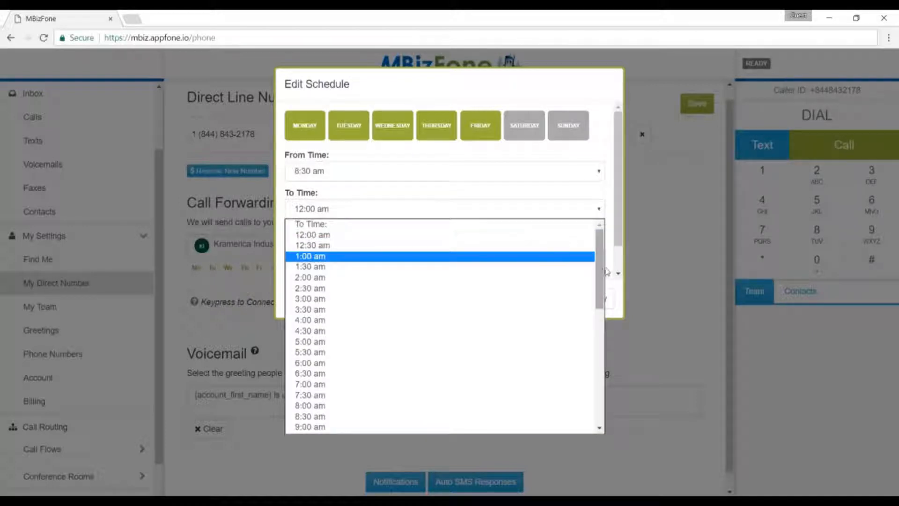
pyautogui.scroll(-1, 601, 273)
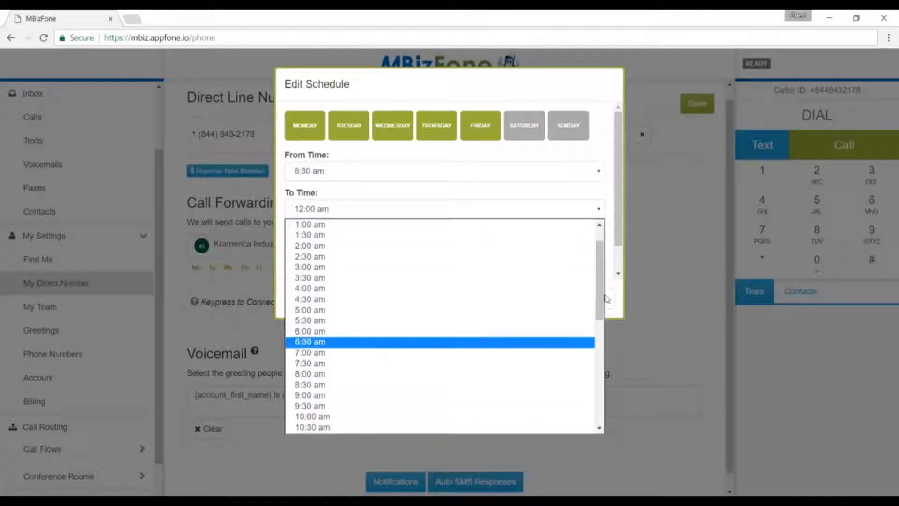
pyautogui.moveTo(594, 295); pyautogui.dragTo(600, 364)
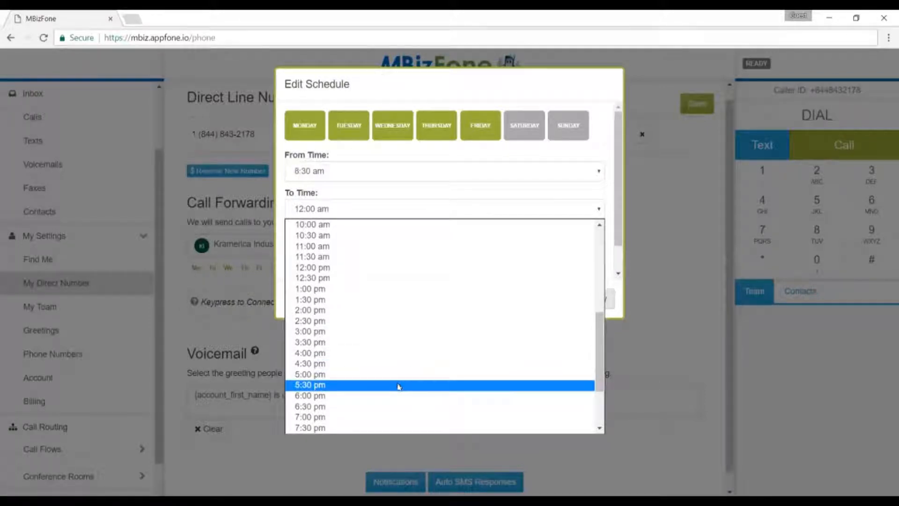
pyautogui.click(398, 386)
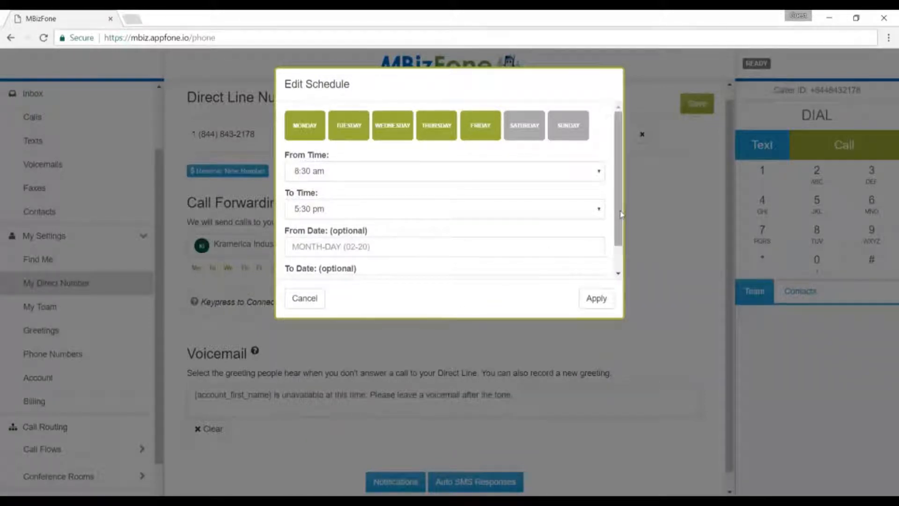
pyautogui.moveTo(616, 236); pyautogui.dragTo(616, 260)
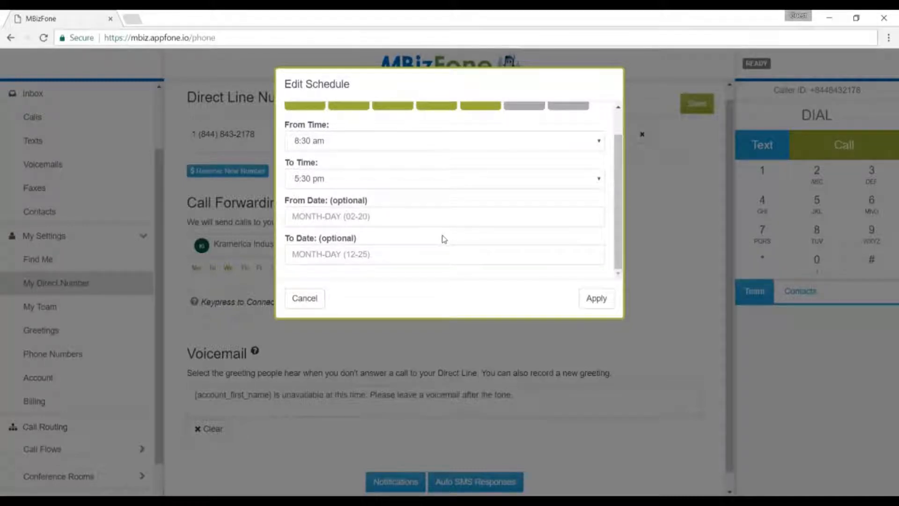
pyautogui.click(591, 298)
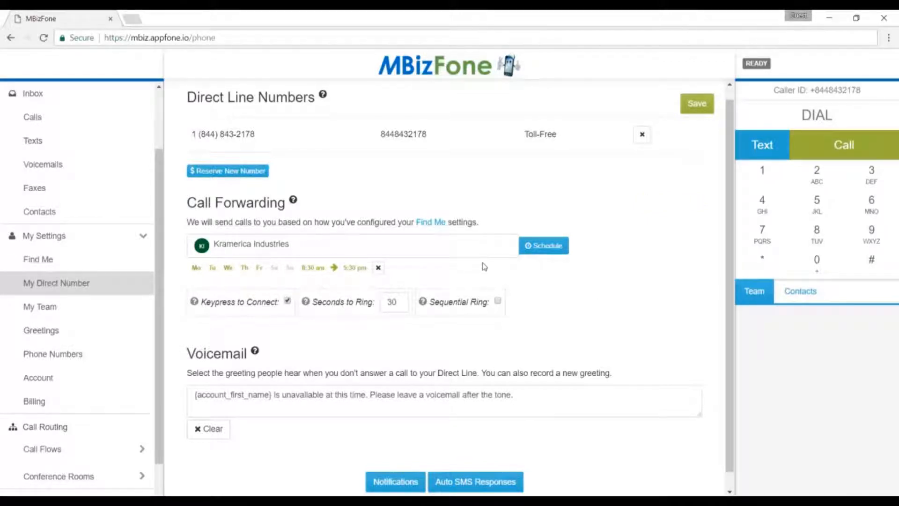
# - Add another forwarding schedule and drop Monday through Friday so only the weekend remains
pyautogui.click(549, 249)
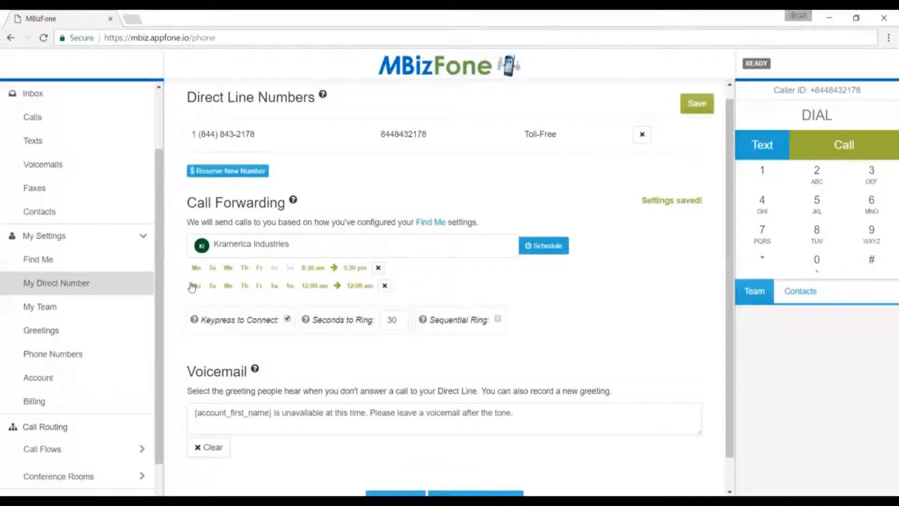
pyautogui.click(195, 287)
pyautogui.click(305, 126)
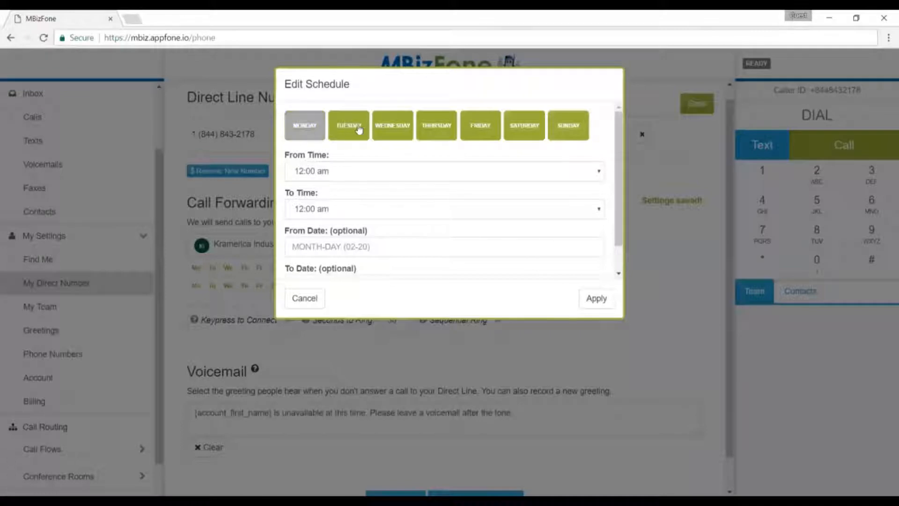
pyautogui.click(349, 126)
pyautogui.click(412, 126)
pyautogui.click(445, 127)
pyautogui.click(475, 126)
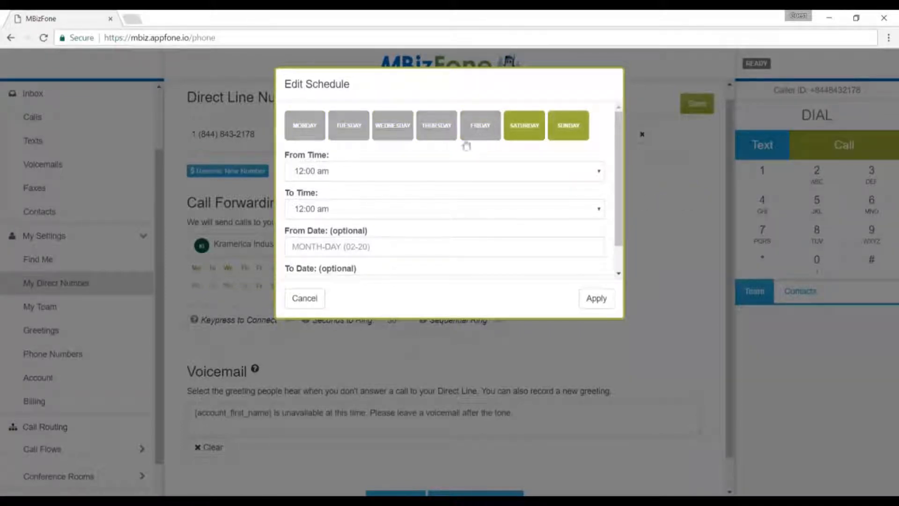
# - Set the weekend schedule's times to 1:00 pm–3:00 pm and apply it
pyautogui.click(432, 170)
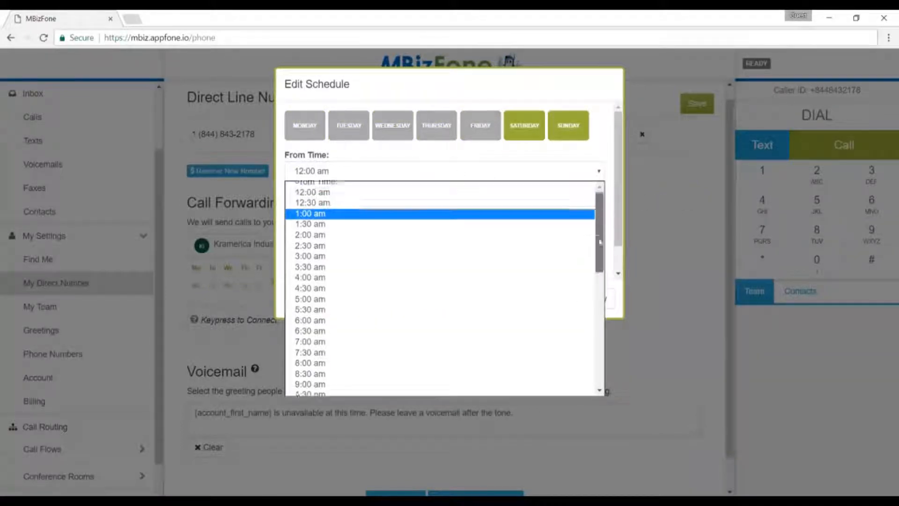
pyautogui.moveTo(601, 223); pyautogui.dragTo(594, 300)
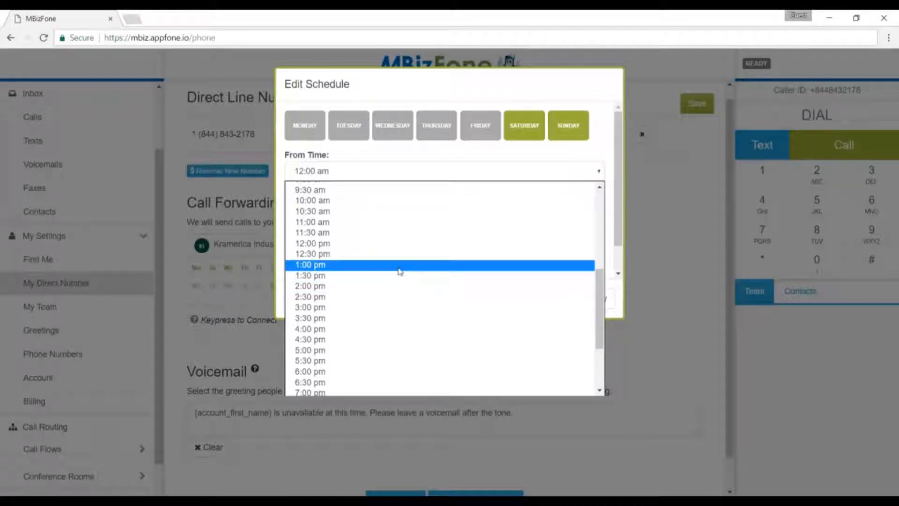
pyautogui.click(384, 269)
pyautogui.click(337, 211)
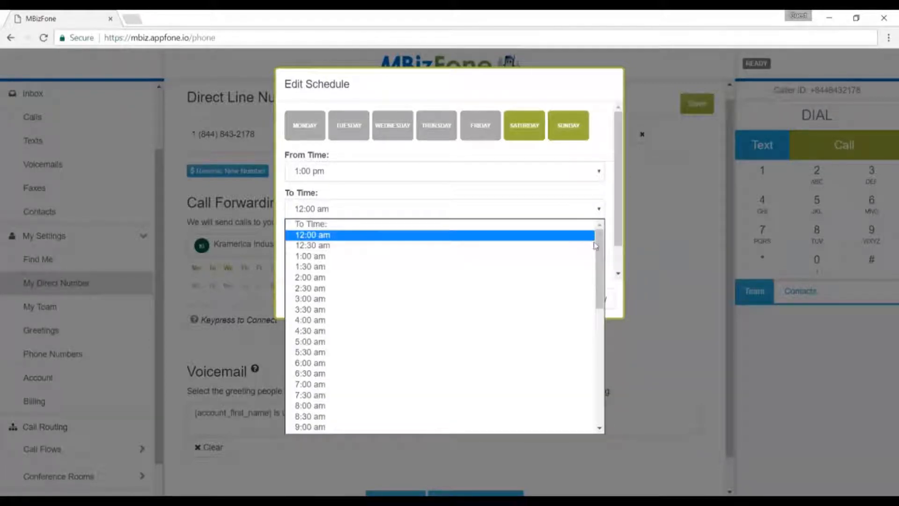
pyautogui.moveTo(602, 274); pyautogui.dragTo(600, 326)
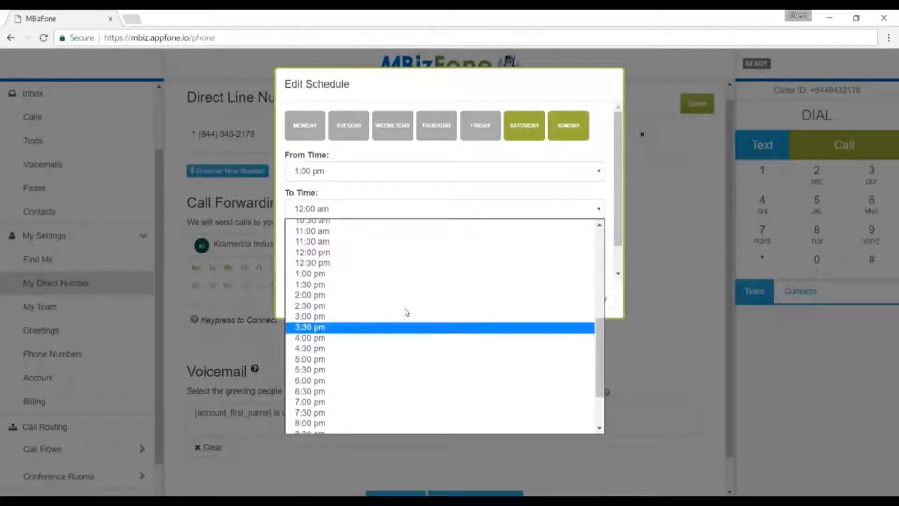
pyautogui.click(382, 316)
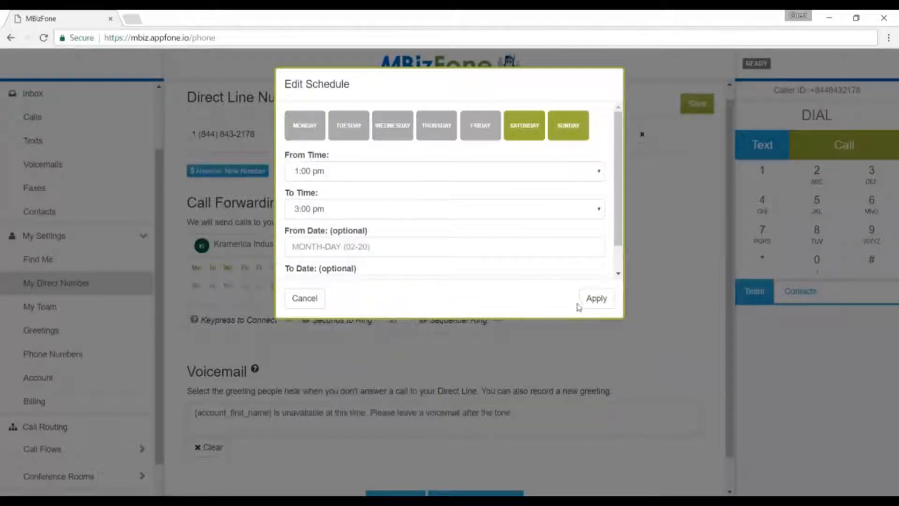
pyautogui.click(593, 304)
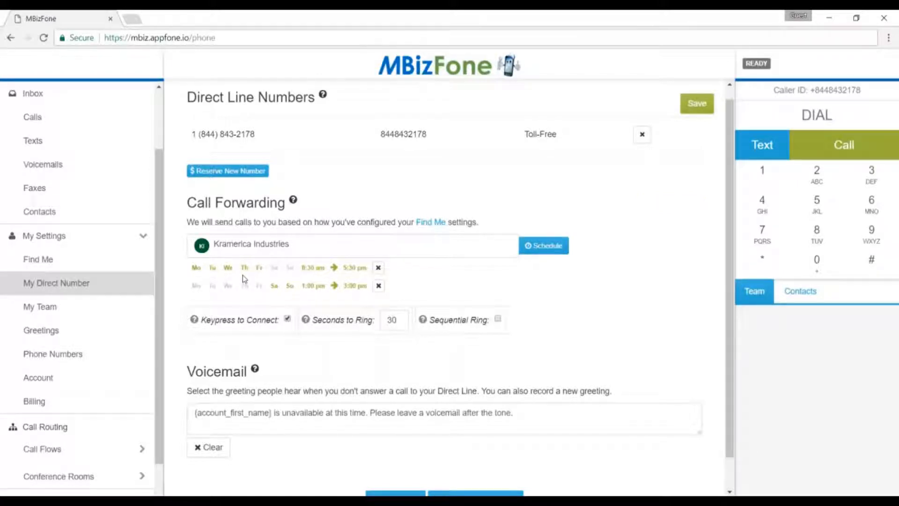
# - Add a Monday–Friday forwarding schedule from 8:30 pm to 10:30 pm
pyautogui.click(543, 248)
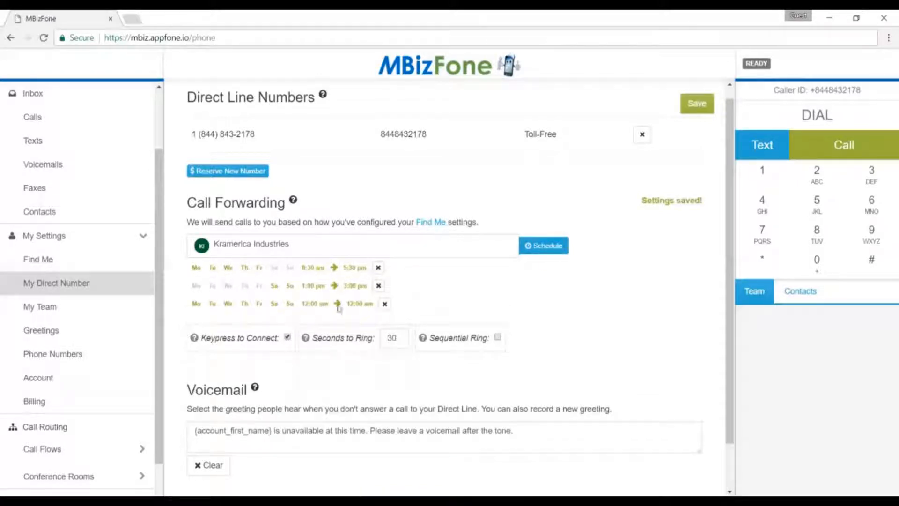
pyautogui.click(244, 304)
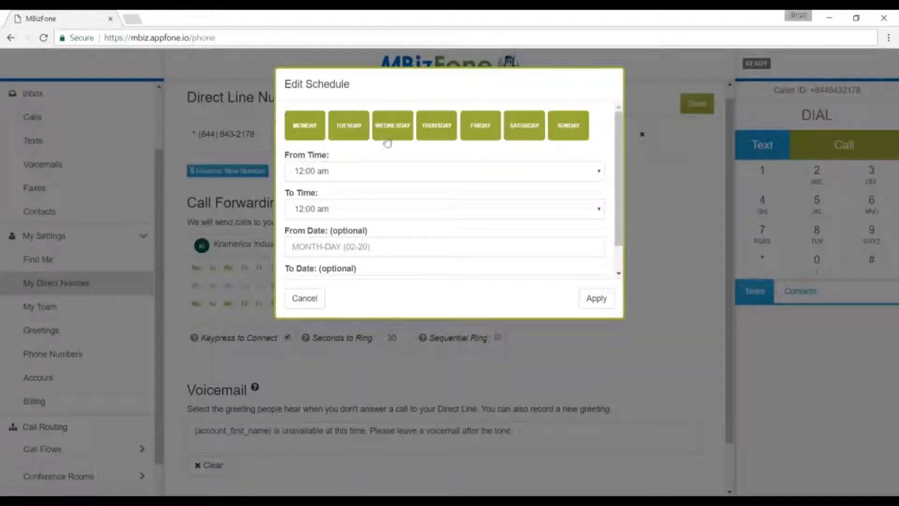
pyautogui.click(521, 131)
pyautogui.click(561, 131)
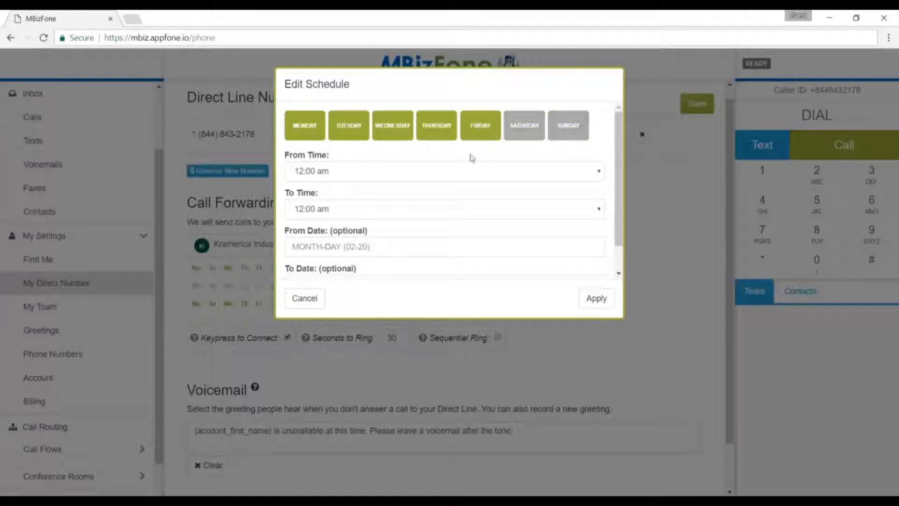
pyautogui.click(376, 180)
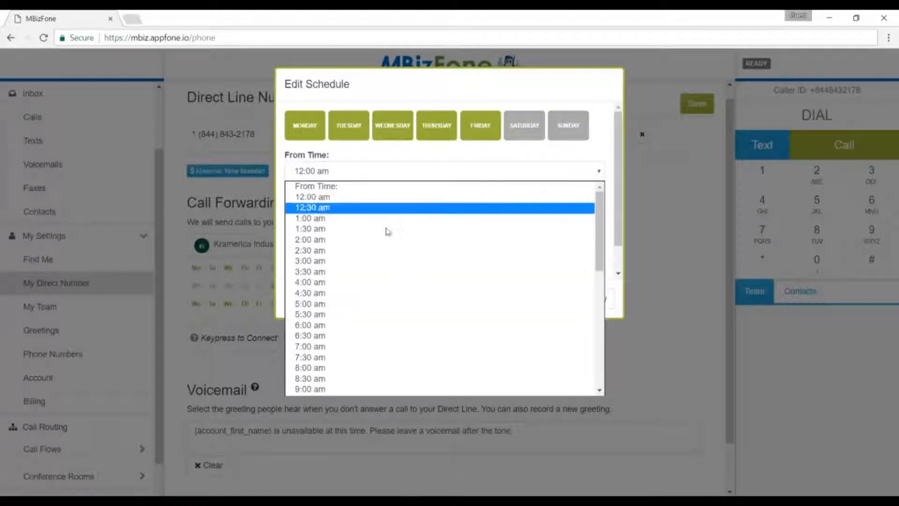
pyautogui.moveTo(601, 237); pyautogui.dragTo(601, 337)
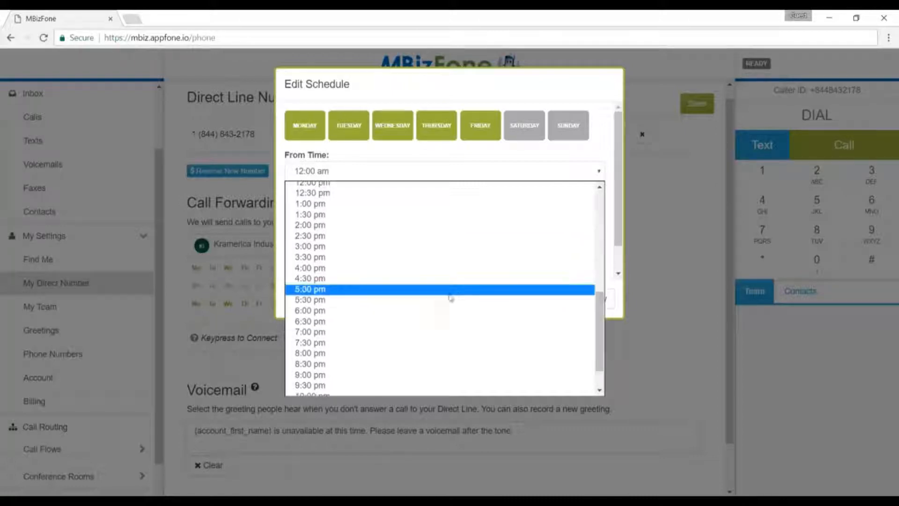
pyautogui.click(411, 369)
pyautogui.click(392, 209)
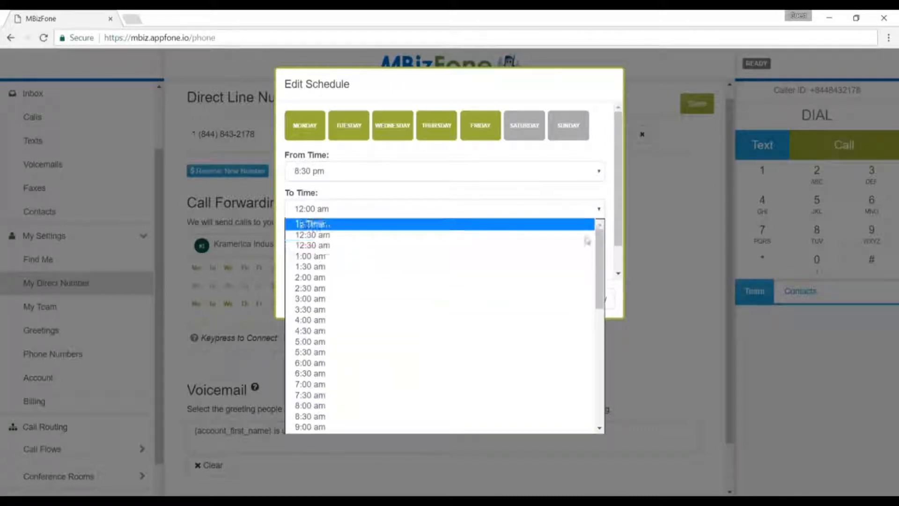
pyautogui.moveTo(598, 254); pyautogui.dragTo(599, 370)
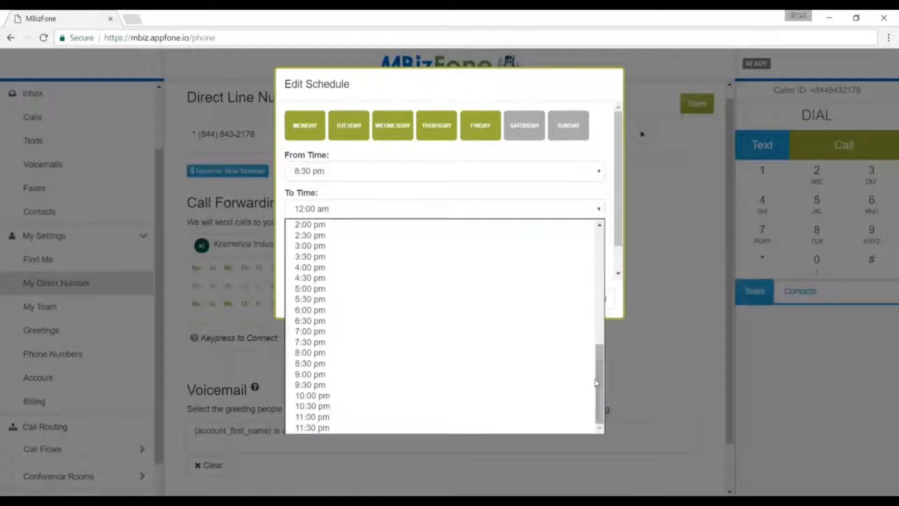
pyautogui.click(421, 406)
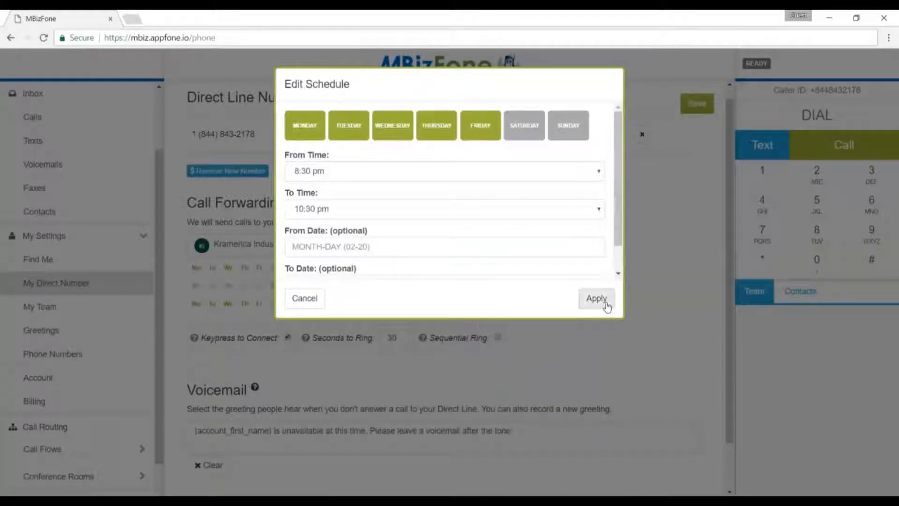
pyautogui.click(606, 305)
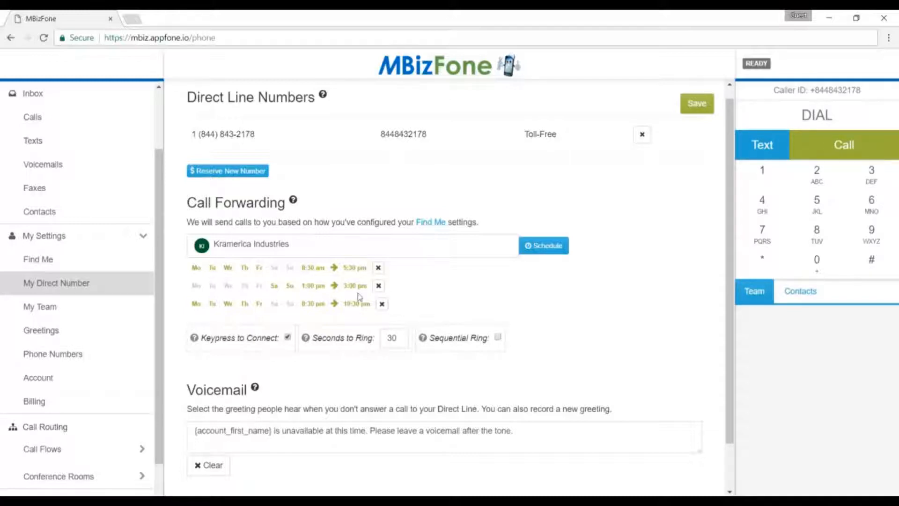
# - Delete the 8:30 am–5:30 pm, 1:00–3:00 pm and 8:30–10:30 pm forwarding schedules
pyautogui.click(378, 269)
pyautogui.click(378, 268)
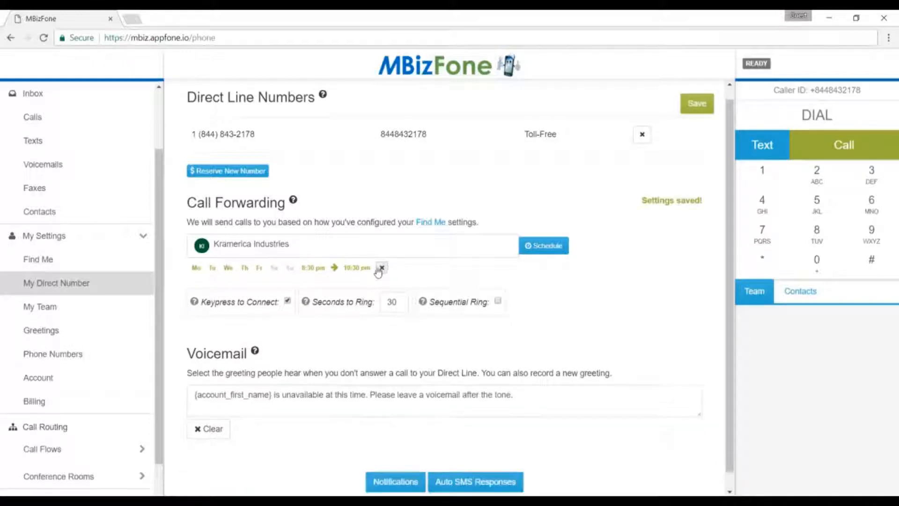
pyautogui.click(380, 268)
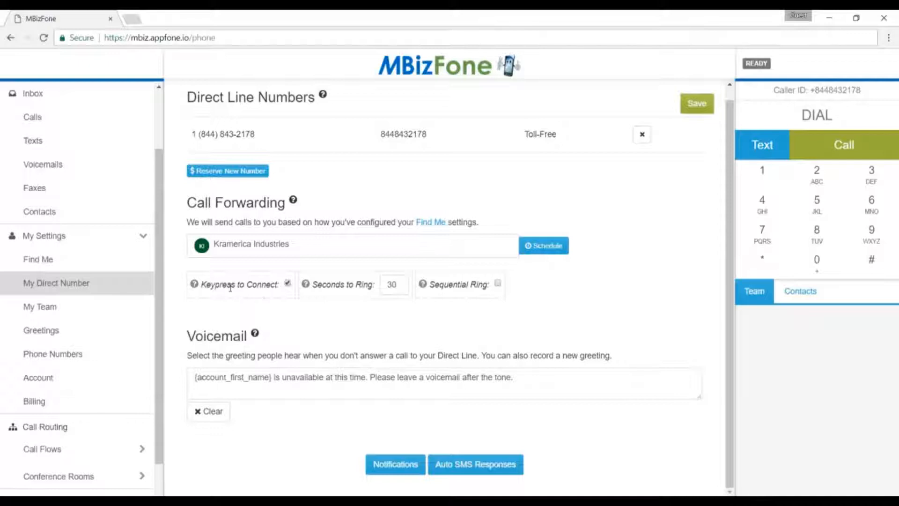
pyautogui.moveTo(195, 284)
# - Clear the text greeting, choose Record Audio, and label it 'Standard VM Greeting'
pyautogui.moveTo(423, 286)
pyautogui.click(208, 411)
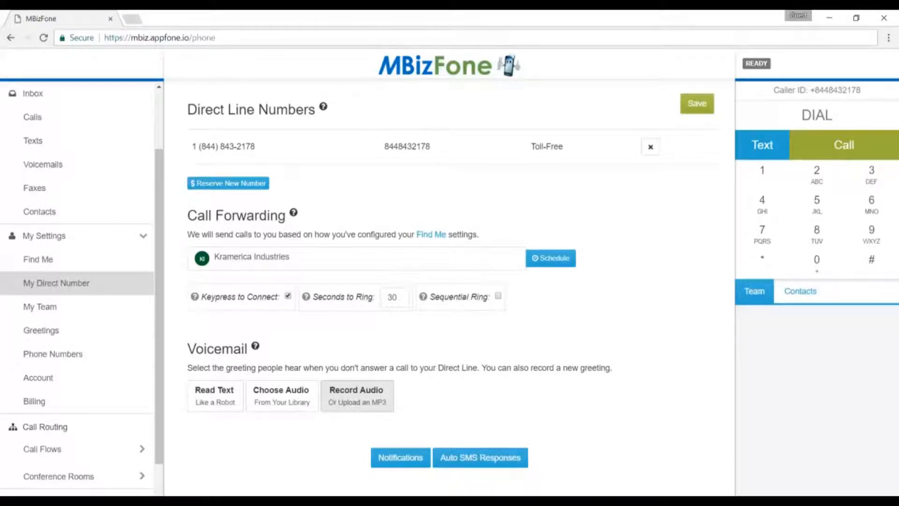
pyautogui.click(356, 396)
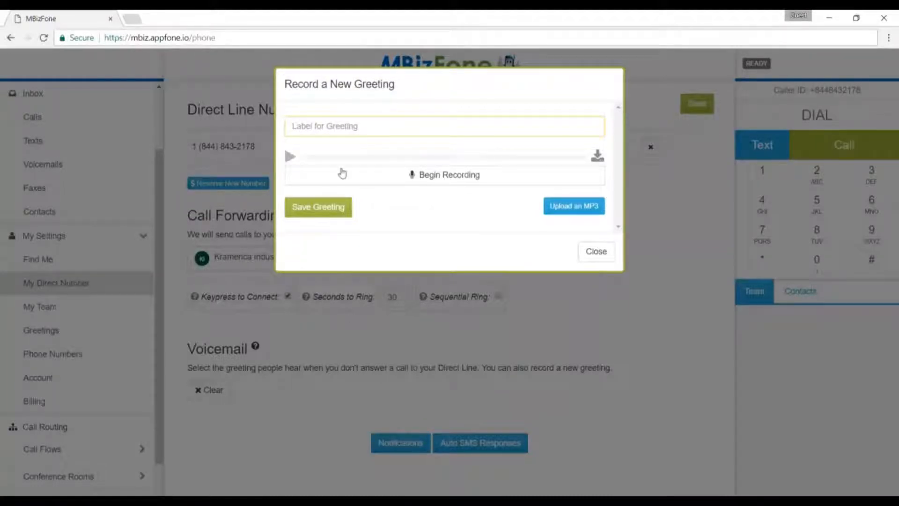
pyautogui.click(341, 127)
pyautogui.write('Standa')
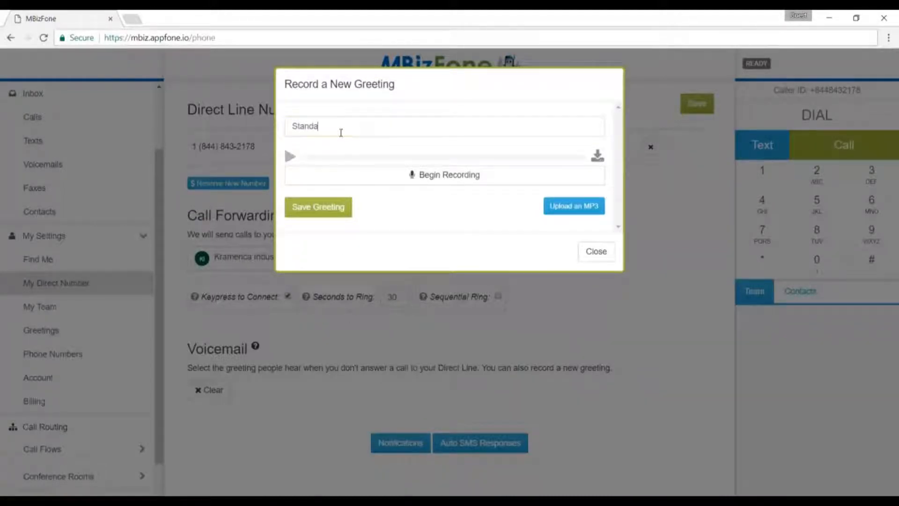
pyautogui.write('rd VM Greeting')
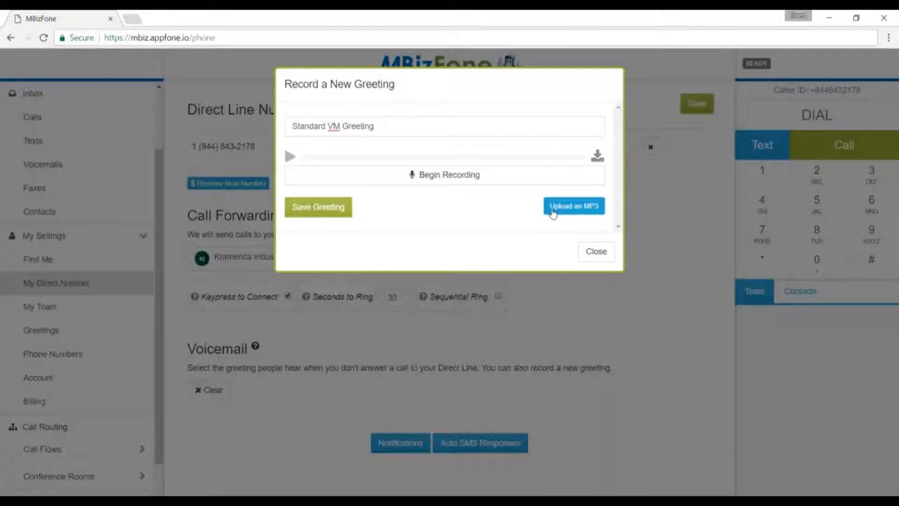
# - Record the greeting with microphone access allowed, play it back, pause, and close the recorder
pyautogui.click(456, 180)
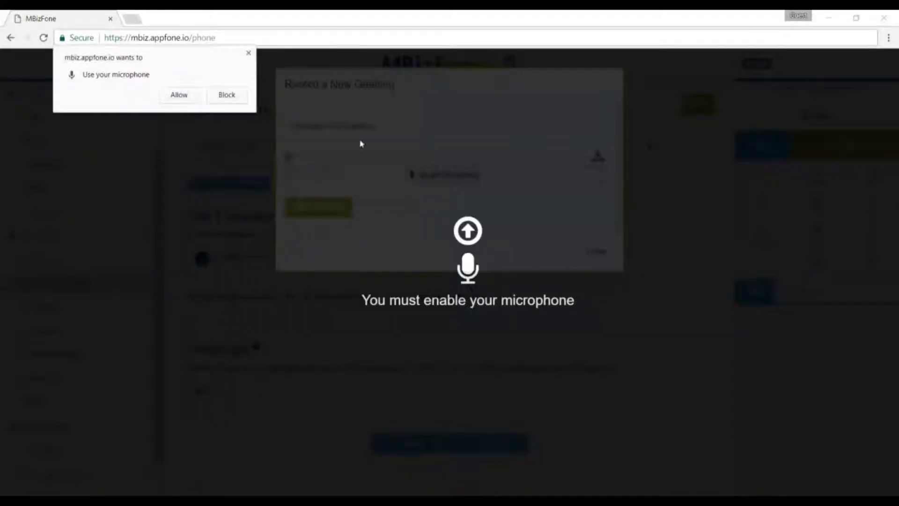
pyautogui.click(173, 99)
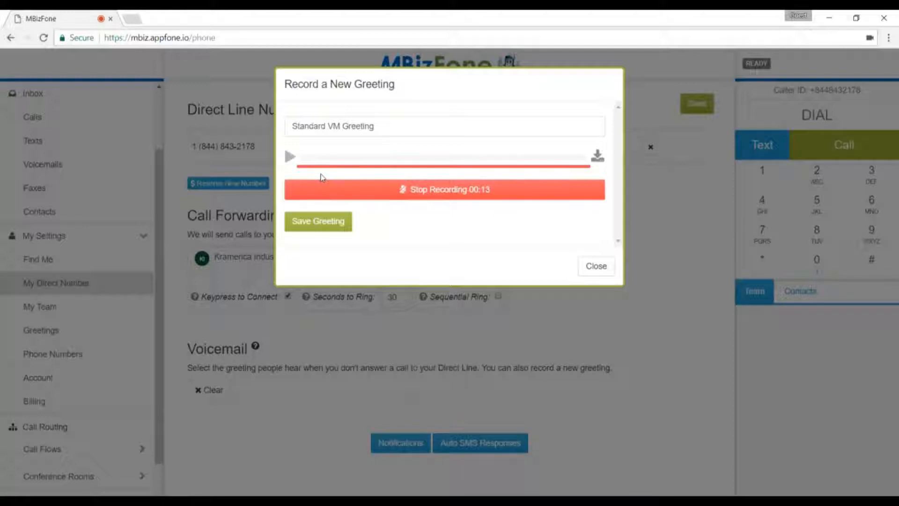
pyautogui.click(424, 189)
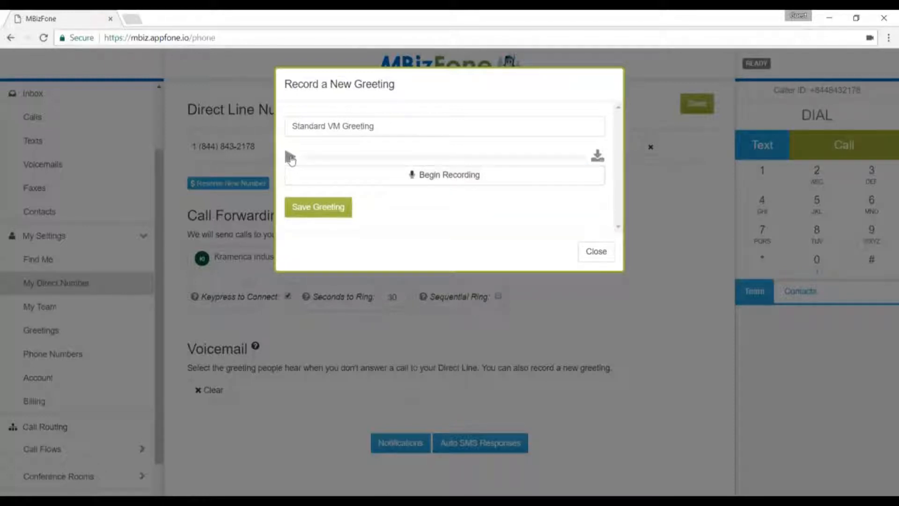
pyautogui.click(290, 158)
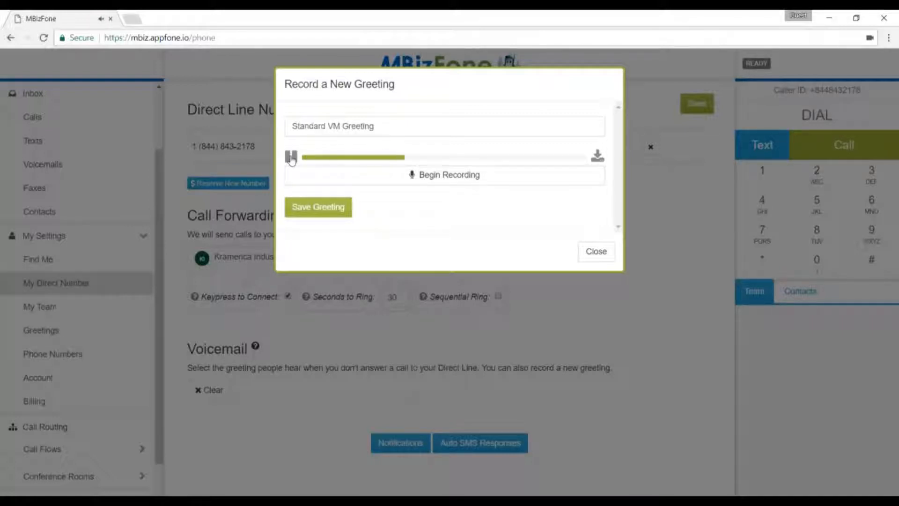
pyautogui.click(290, 158)
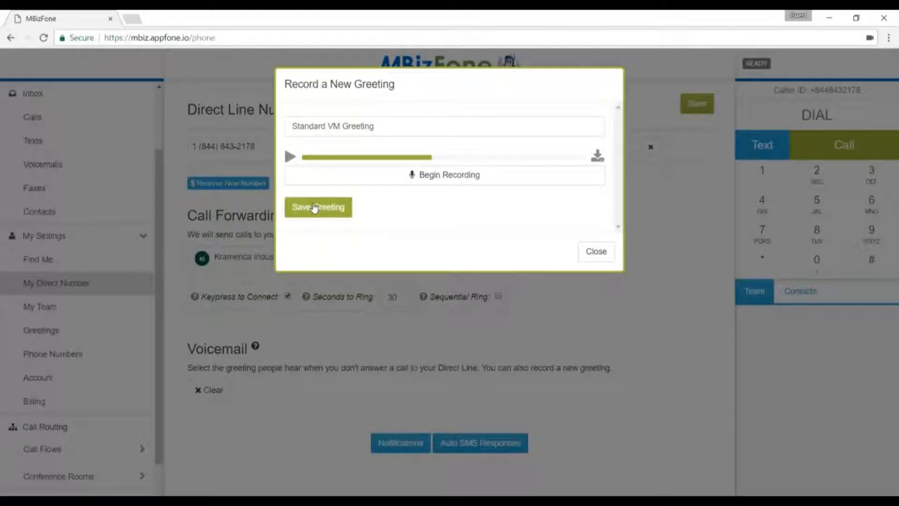
pyautogui.click(593, 251)
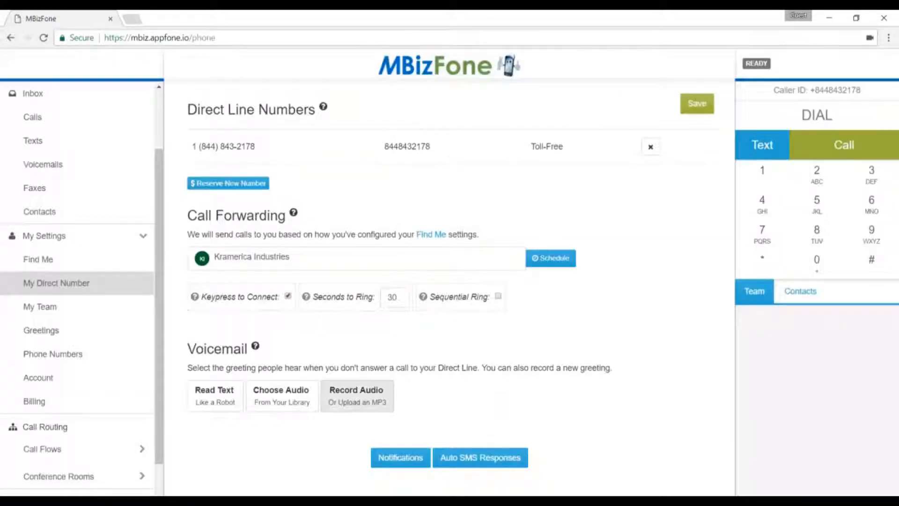
pyautogui.click(357, 395)
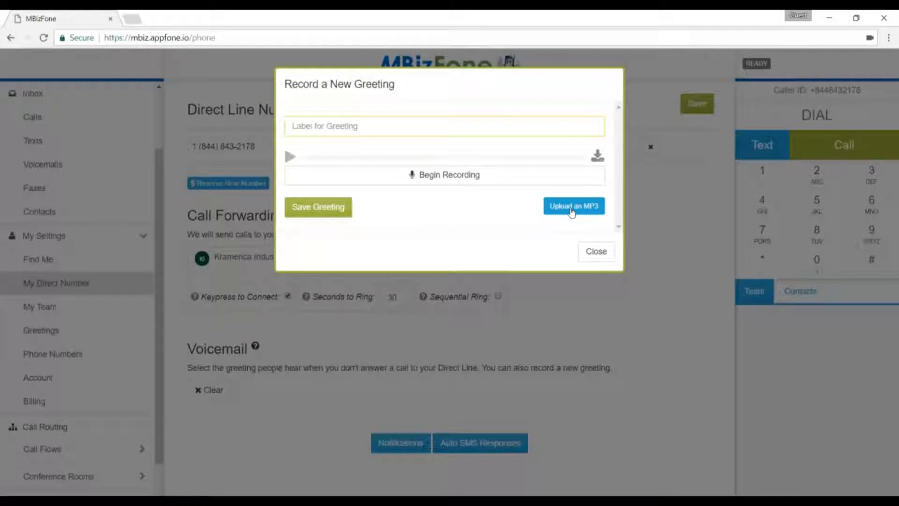
pyautogui.click(594, 252)
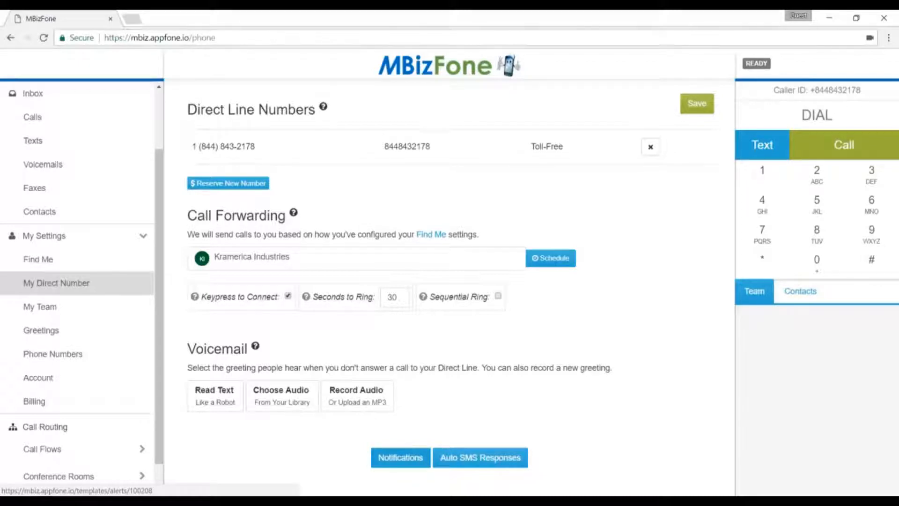
pyautogui.click(400, 457)
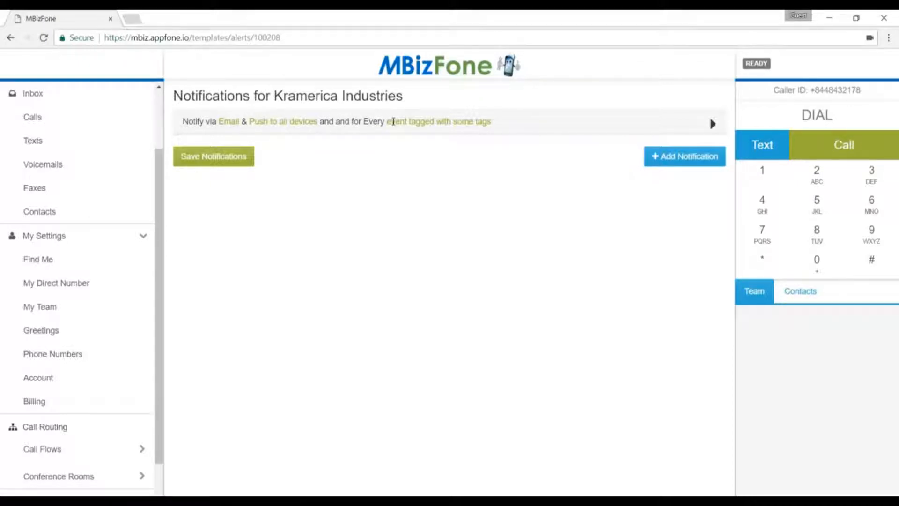
pyautogui.click(393, 122)
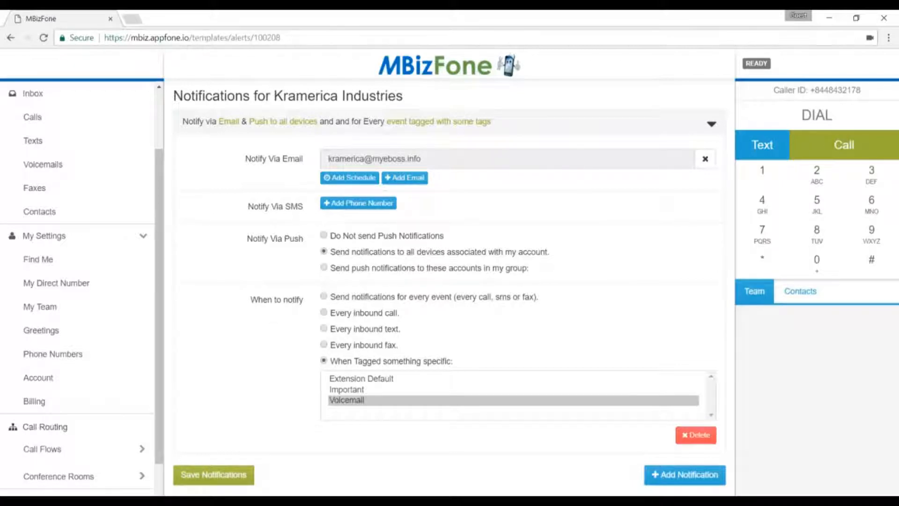
pyautogui.click(651, 121)
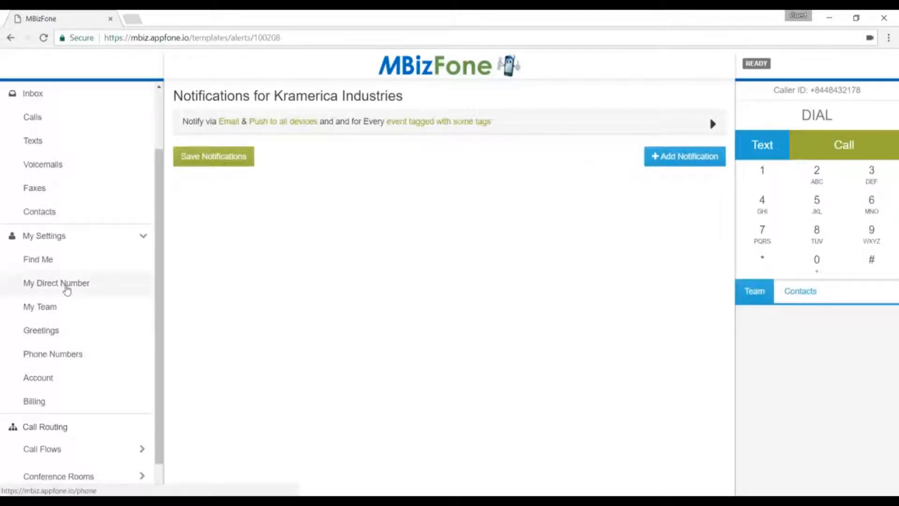
pyautogui.click(66, 288)
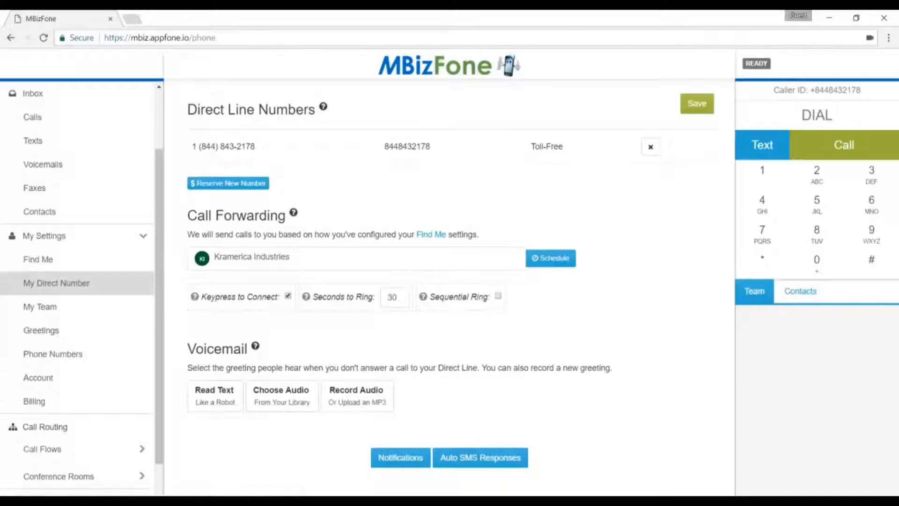
pyautogui.click(480, 457)
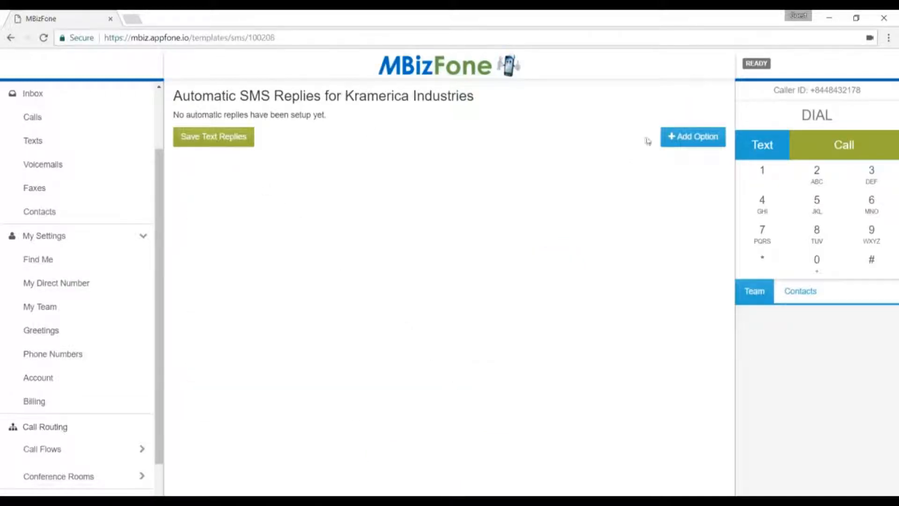
pyautogui.click(674, 137)
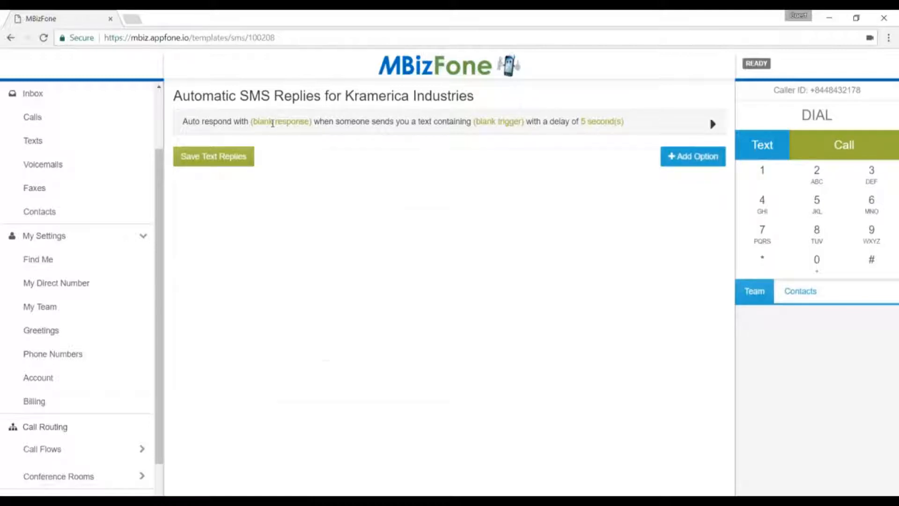
pyautogui.click(273, 121)
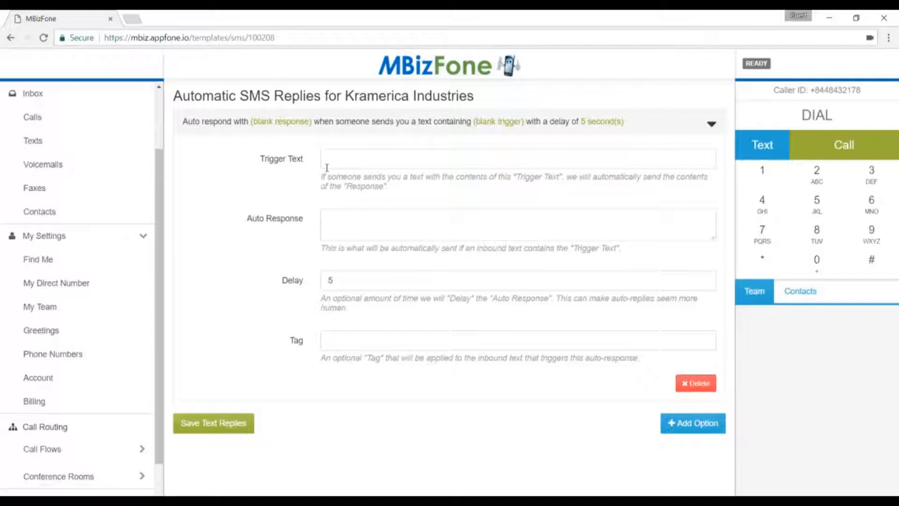
pyautogui.click(60, 291)
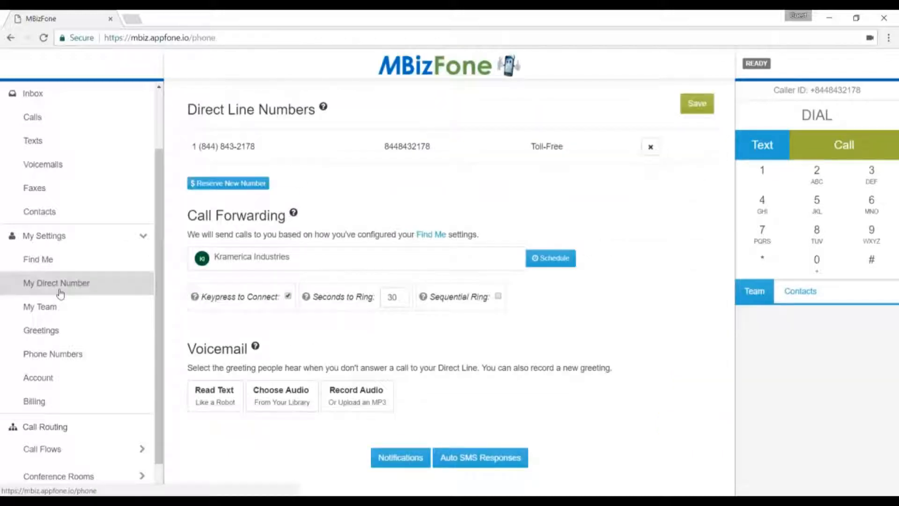